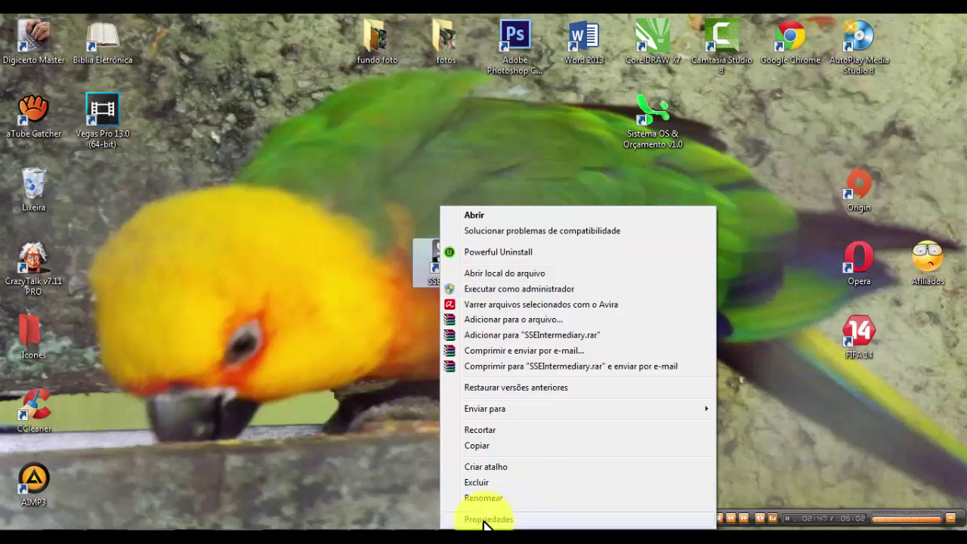
- Set the SSE Setup shortcut to run in Windows XP (Service Pack 3) compatibility mode and as administrator, and apply the properties
{"action": "left_click", "coordinate": [483, 519]}
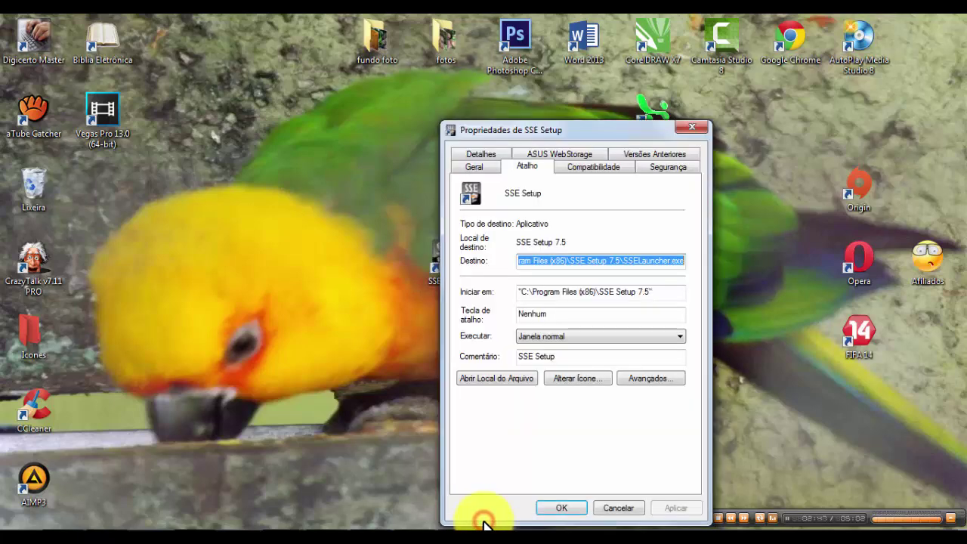
{"action": "left_click", "coordinate": [577, 170]}
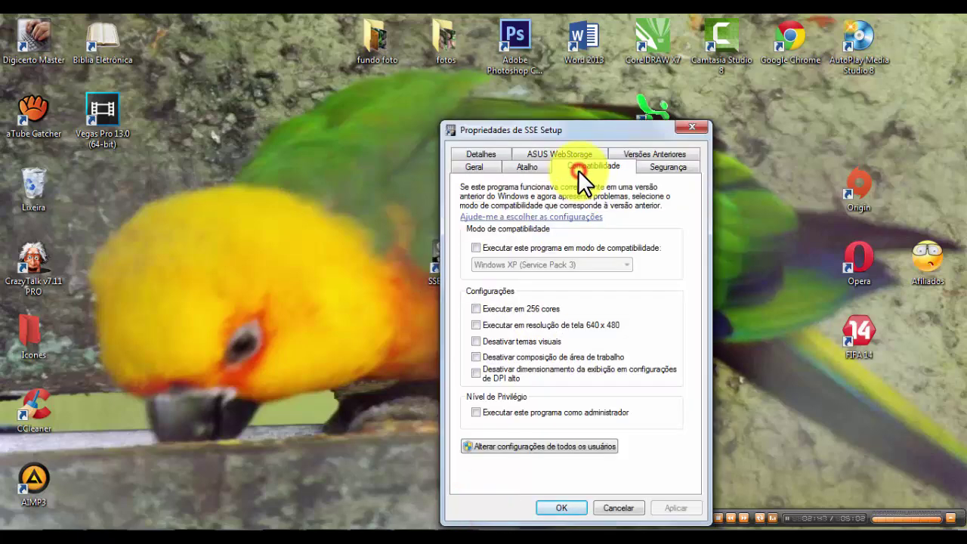
{"action": "left_click", "coordinate": [476, 247]}
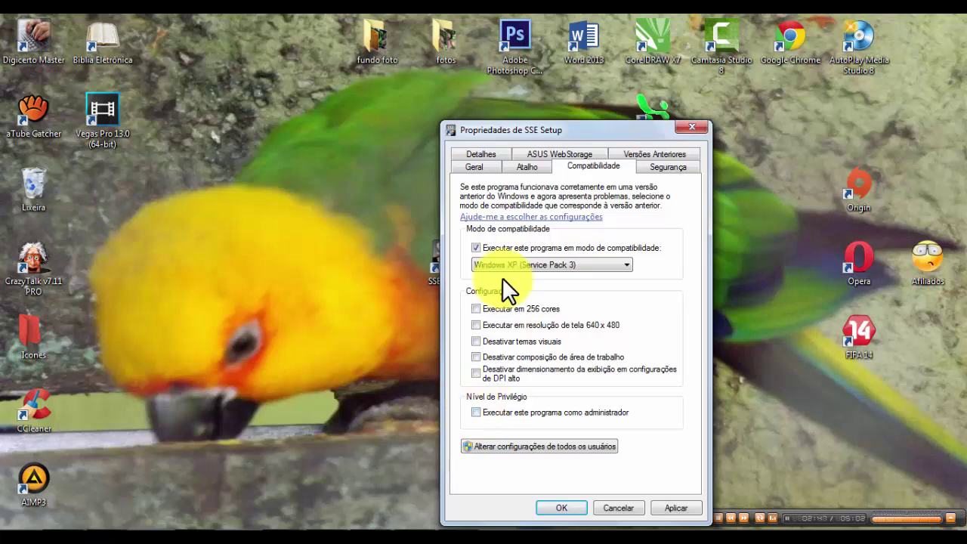
{"action": "left_click", "coordinate": [541, 265]}
{"action": "left_click", "coordinate": [521, 324]}
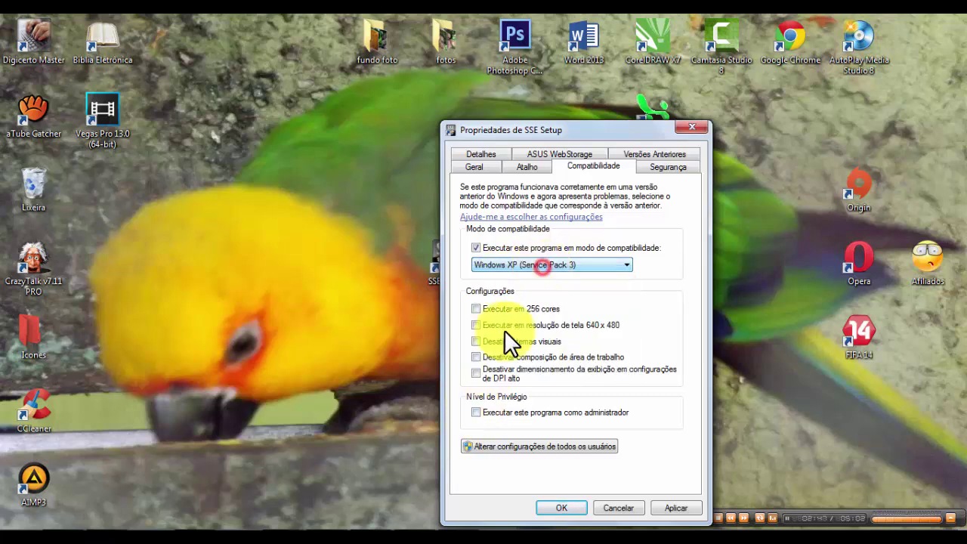
{"action": "left_click", "coordinate": [475, 412]}
{"action": "left_click", "coordinate": [676, 507]}
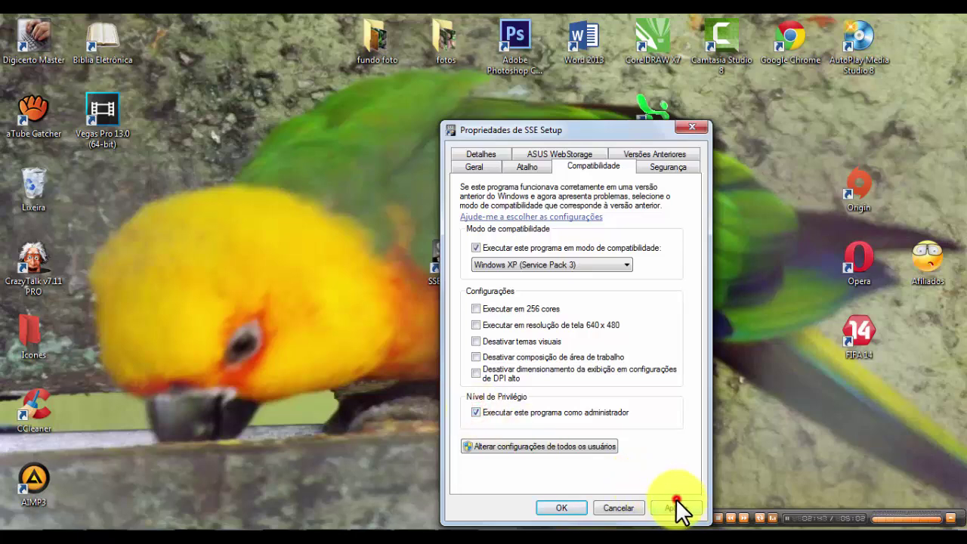
{"action": "left_click", "coordinate": [561, 508]}
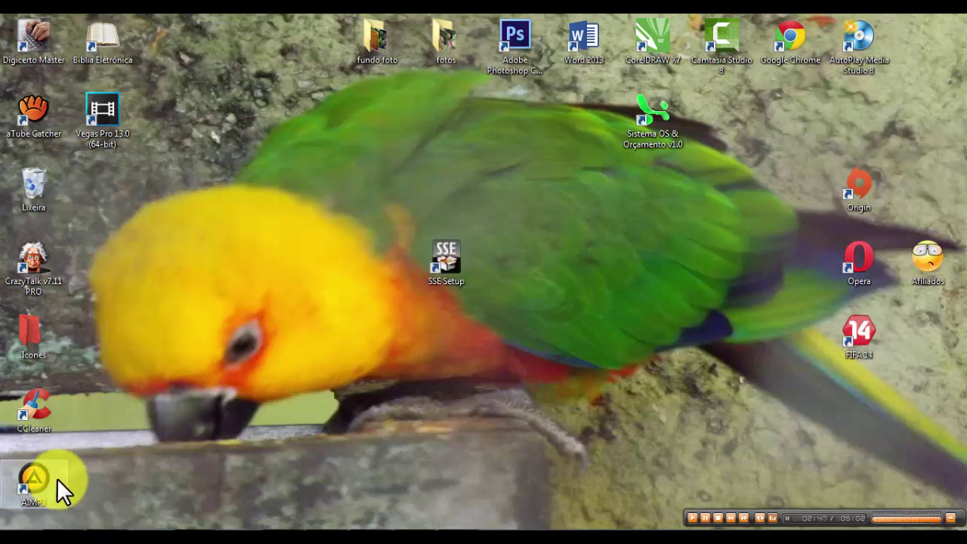
- Open the Data Execution Prevention settings in the computer's advanced system performance options
{"action": "left_click", "coordinate": [6, 522]}
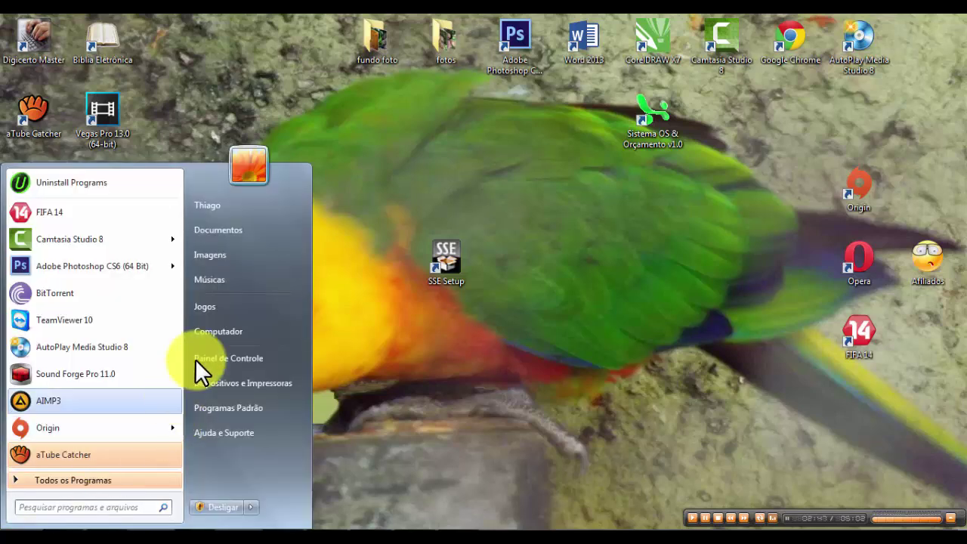
{"action": "right_click", "coordinate": [211, 333]}
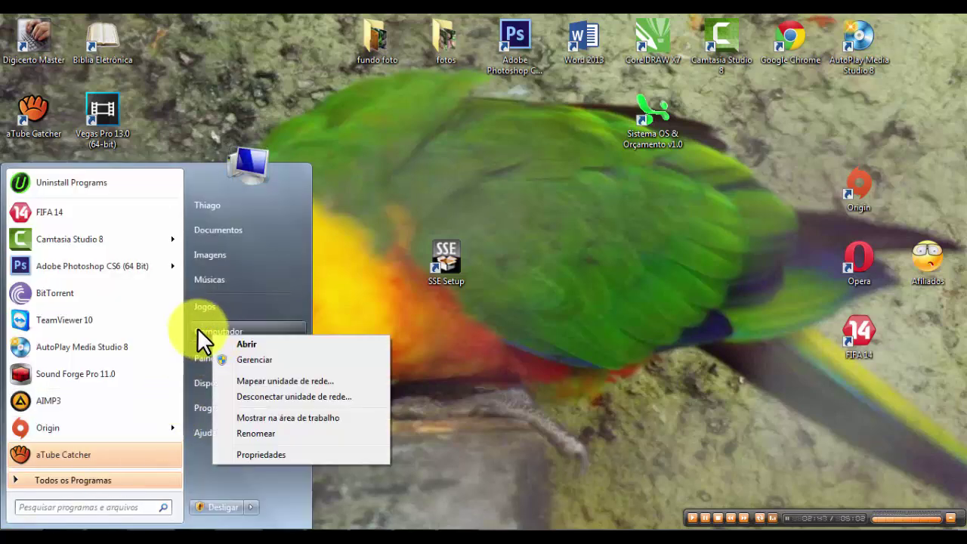
{"action": "left_click", "coordinate": [276, 453]}
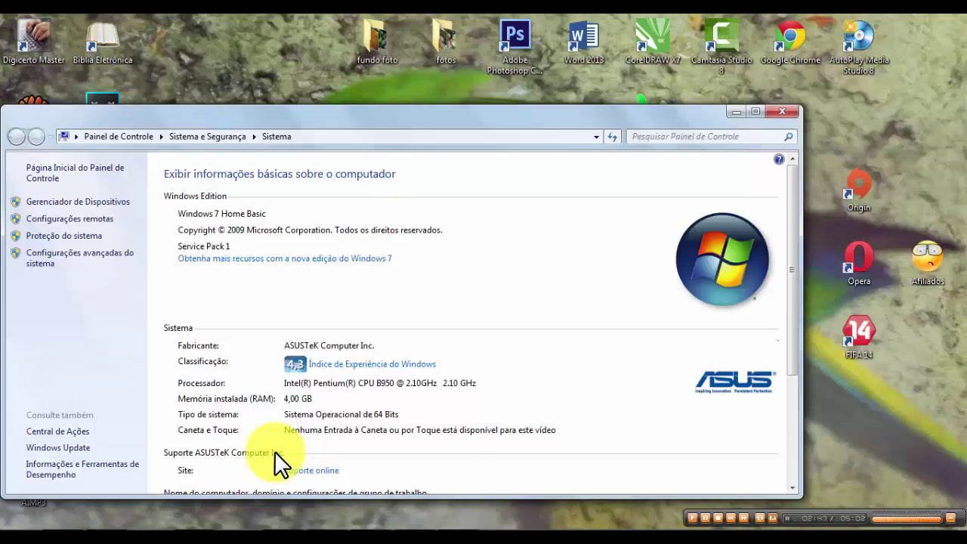
{"action": "left_click", "coordinate": [86, 259]}
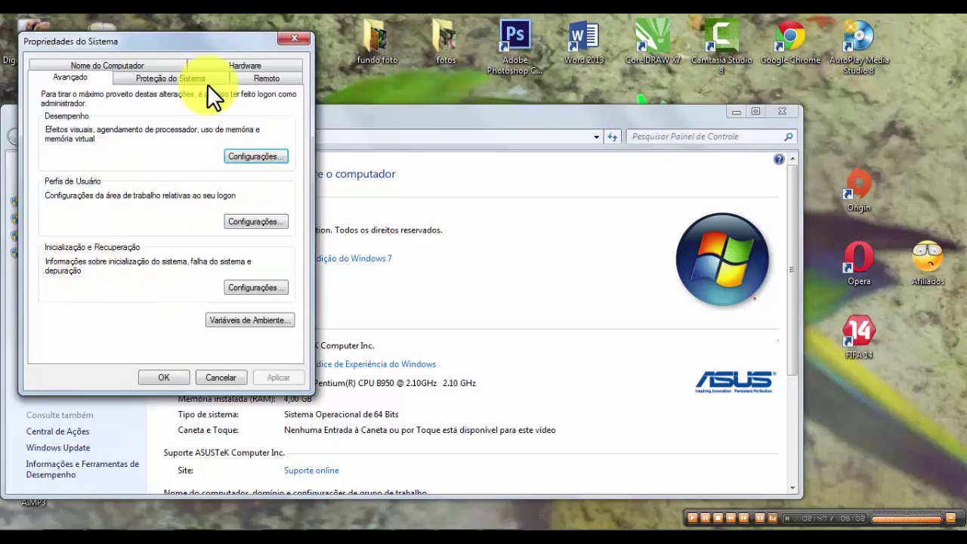
{"action": "left_click_drag", "start_coordinate": [178, 45], "coordinate": [478, 87]}
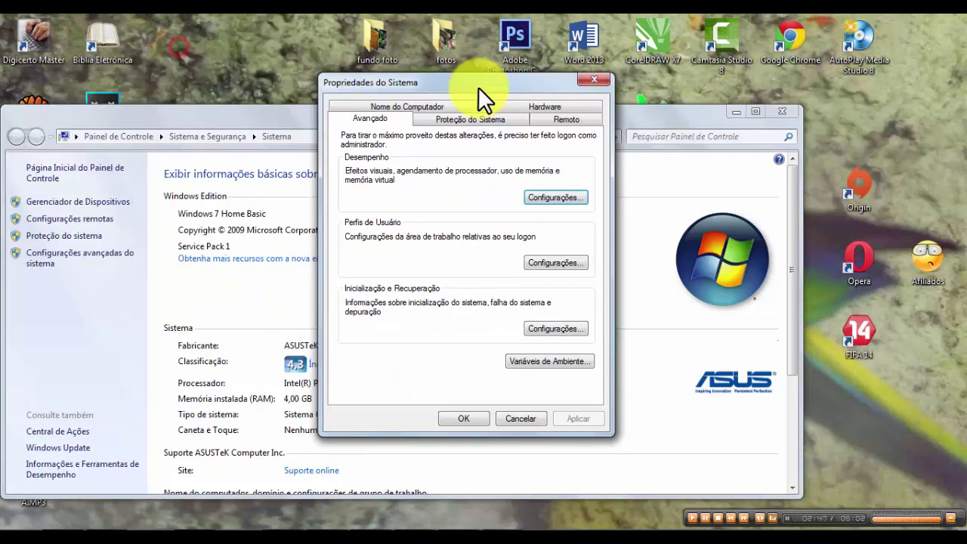
{"action": "left_click", "coordinate": [547, 198]}
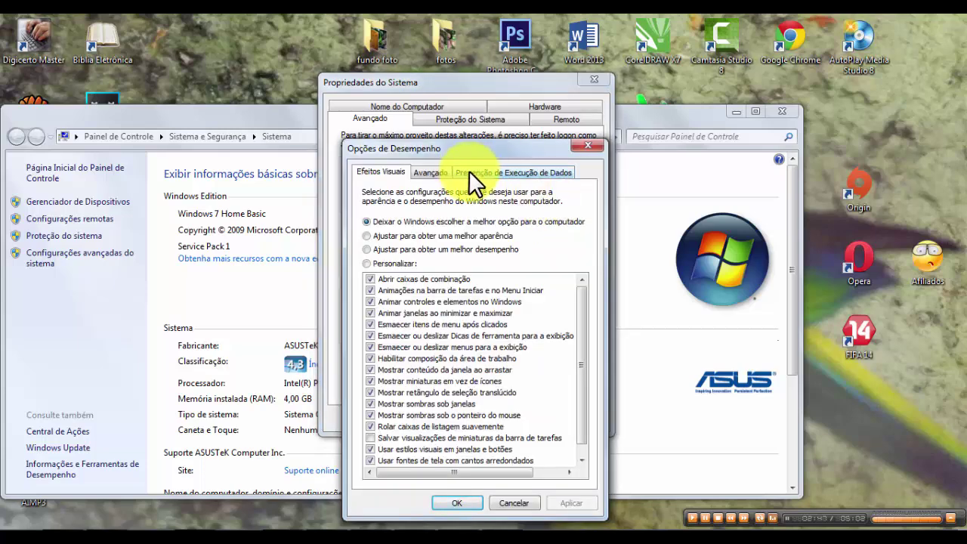
{"action": "left_click", "coordinate": [468, 170]}
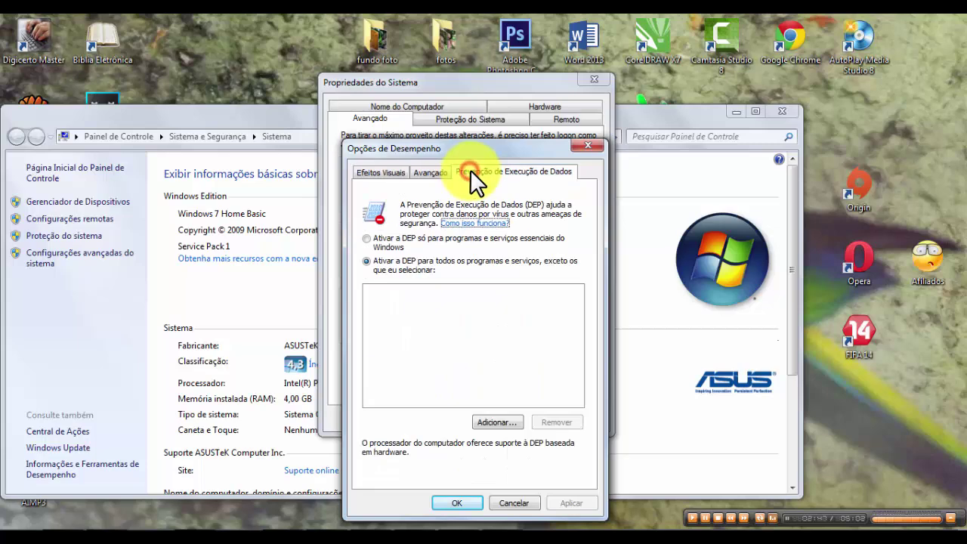
- Add the desktop's SSE Setup shortcut as a Data Execution Prevention exception, apply it, and close the system windows
{"action": "left_click", "coordinate": [484, 418]}
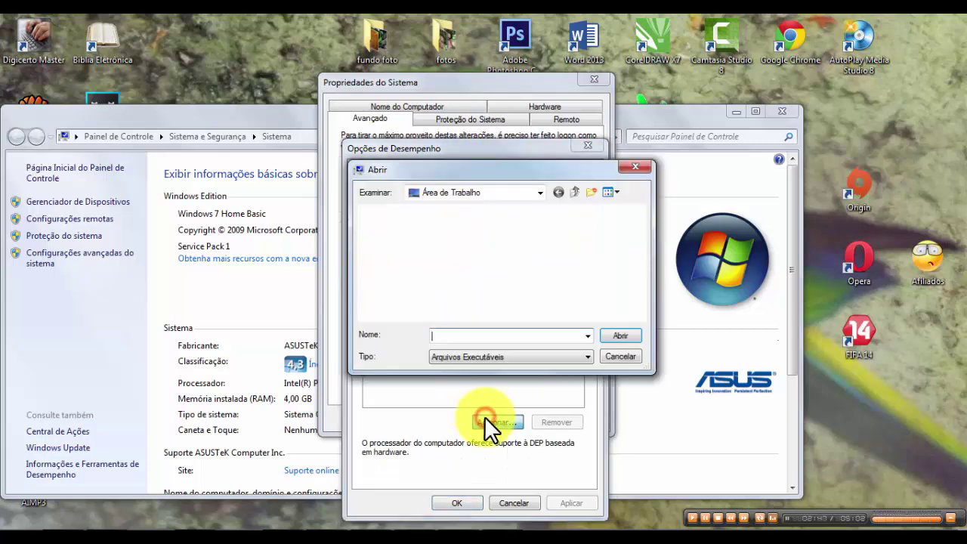
{"action": "left_click_drag", "start_coordinate": [640, 220], "coordinate": [634, 307]}
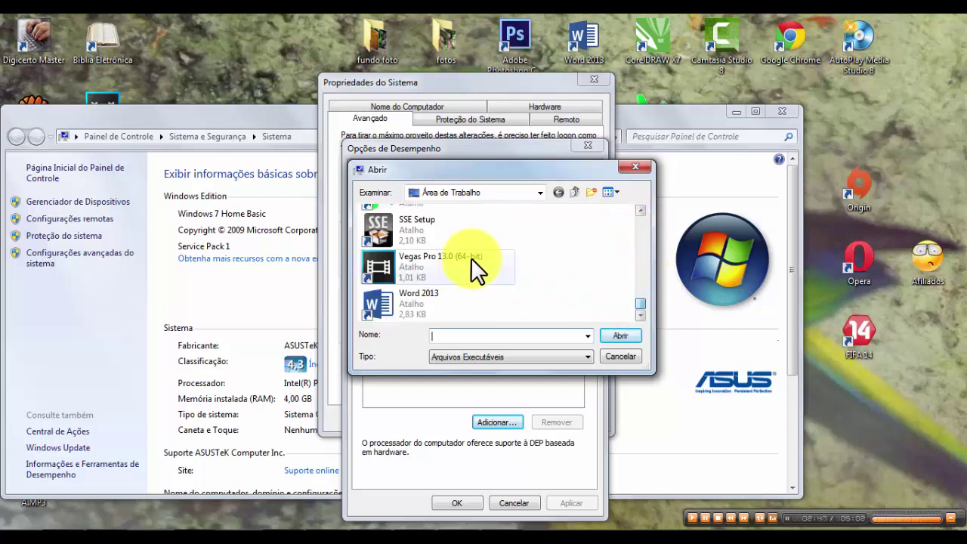
{"action": "left_click", "coordinate": [427, 237]}
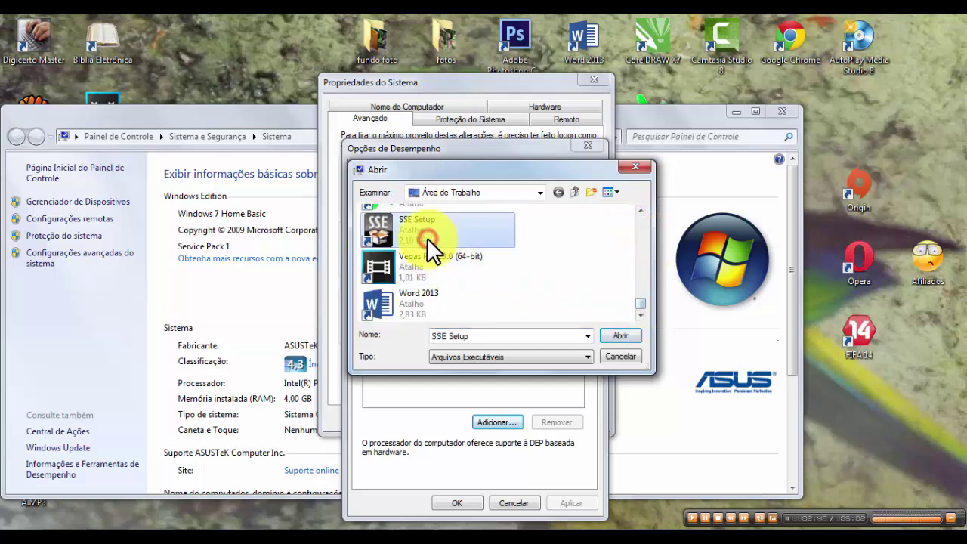
{"action": "left_click", "coordinate": [605, 334]}
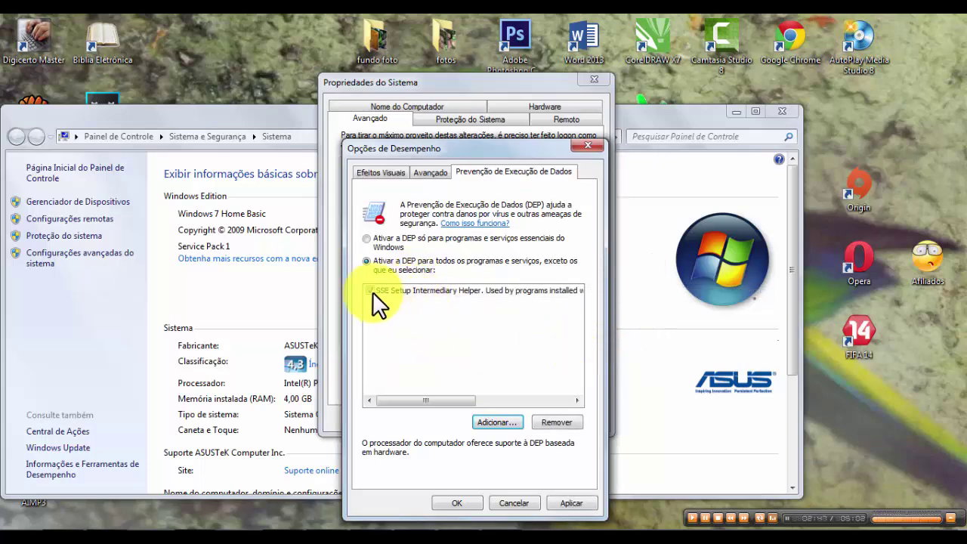
{"action": "left_click", "coordinate": [571, 502]}
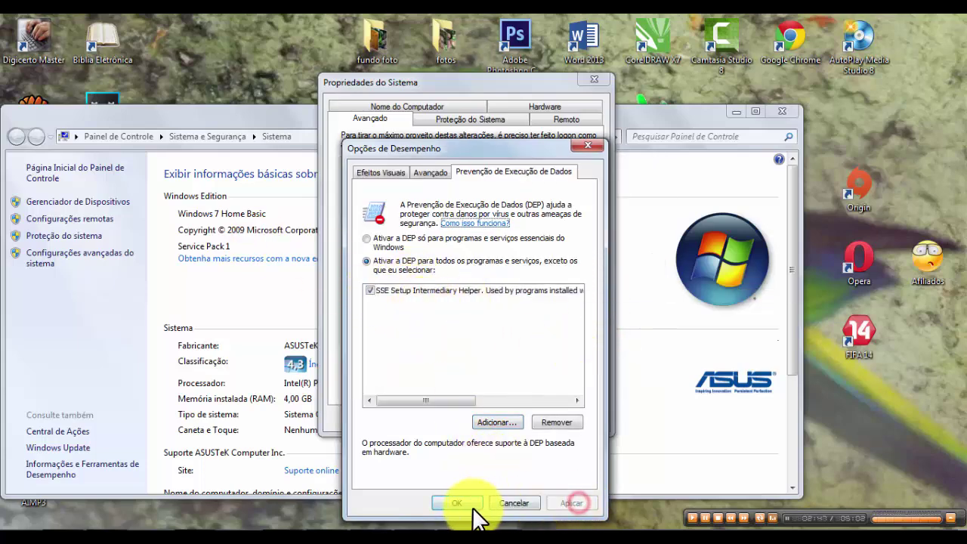
{"action": "left_click", "coordinate": [457, 503]}
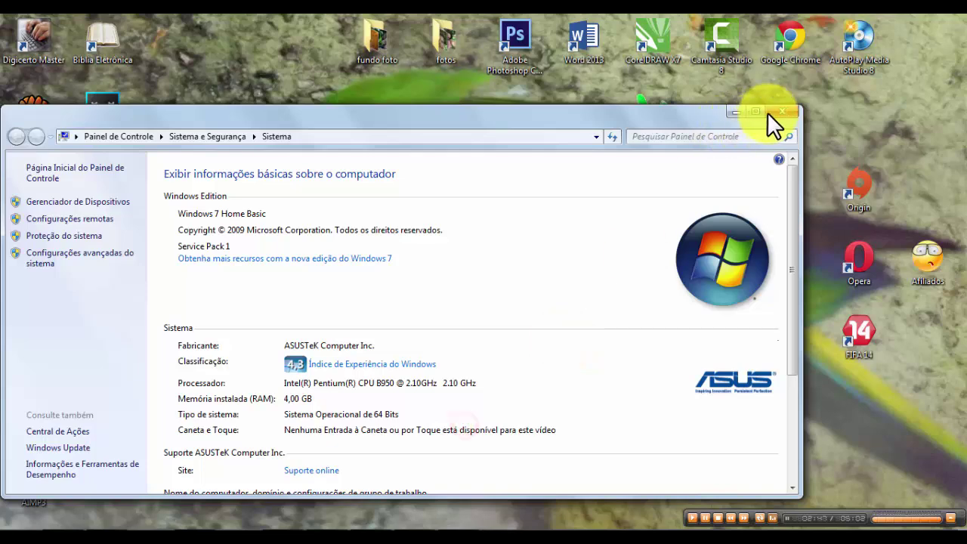
{"action": "left_click", "coordinate": [781, 111]}
- Test-launch SSE Setup, declining more information in the one-time reminder, and close its launchpad
{"action": "double_click", "coordinate": [459, 260]}
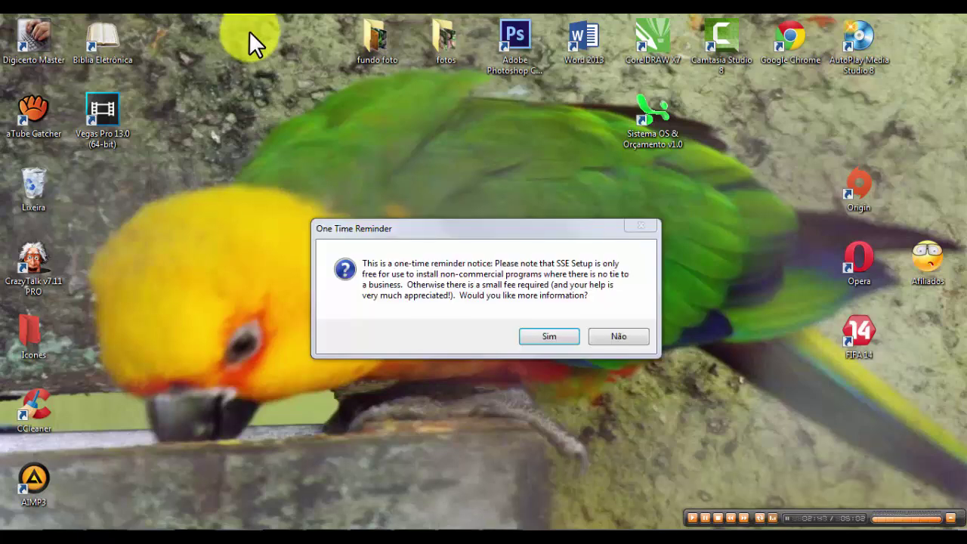
{"action": "left_click", "coordinate": [617, 335]}
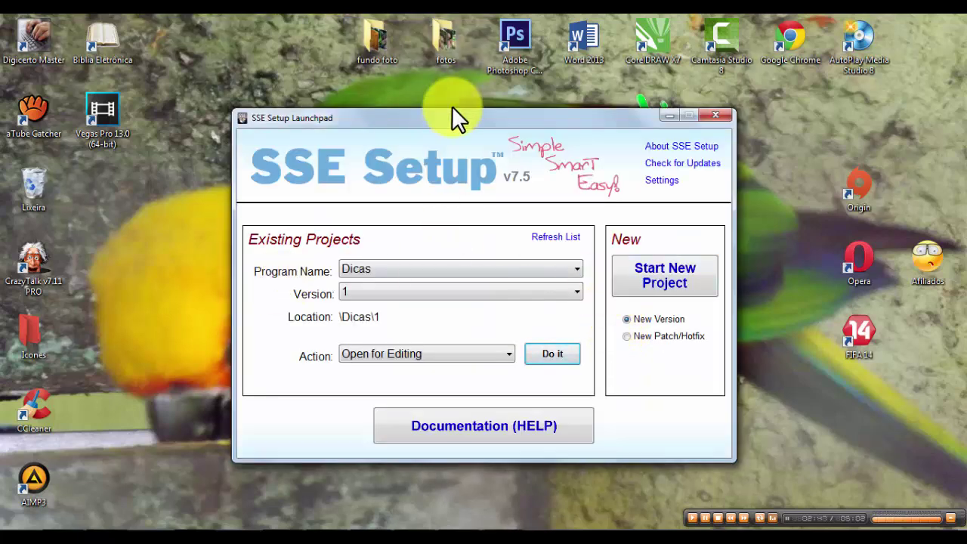
{"action": "left_click", "coordinate": [717, 116]}
- Look through the hidden notification-area icons for running background programs and dismiss them
{"action": "left_click", "coordinate": [829, 519]}
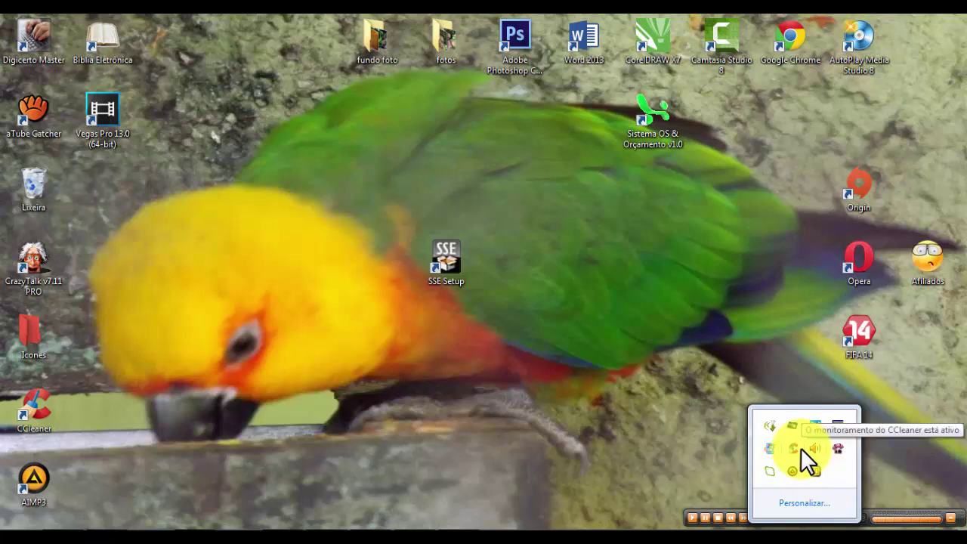
{"action": "left_click", "coordinate": [522, 299]}
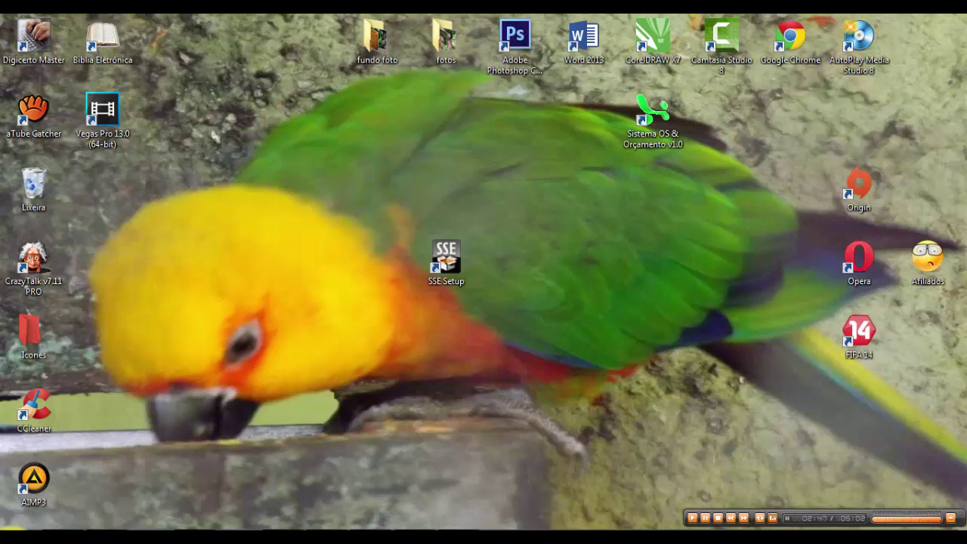
- Search the computer for "restaurar" and open "Restaurar um estado anterior do computador"
{"action": "left_click", "coordinate": [17, 528]}
{"action": "left_click", "coordinate": [75, 505]}
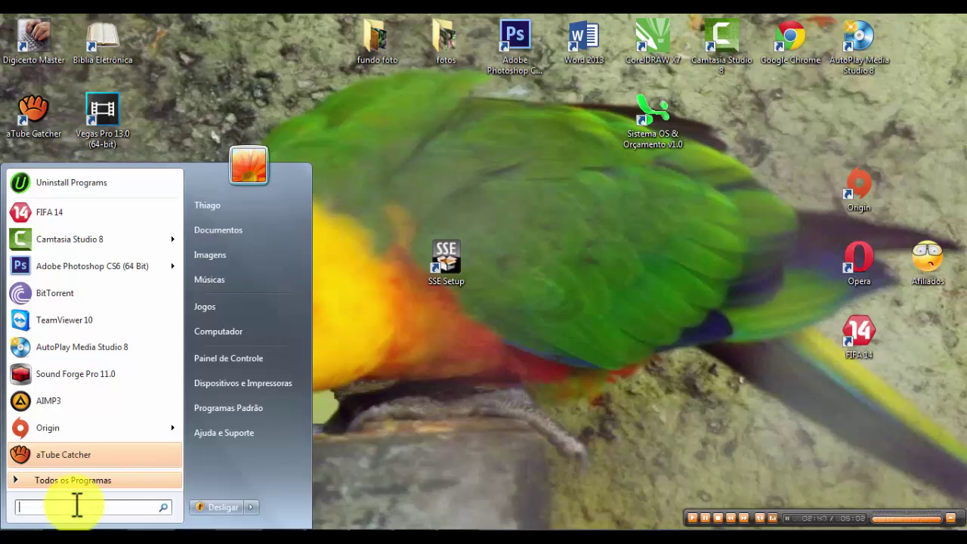
{"action": "type", "text": "restau"}
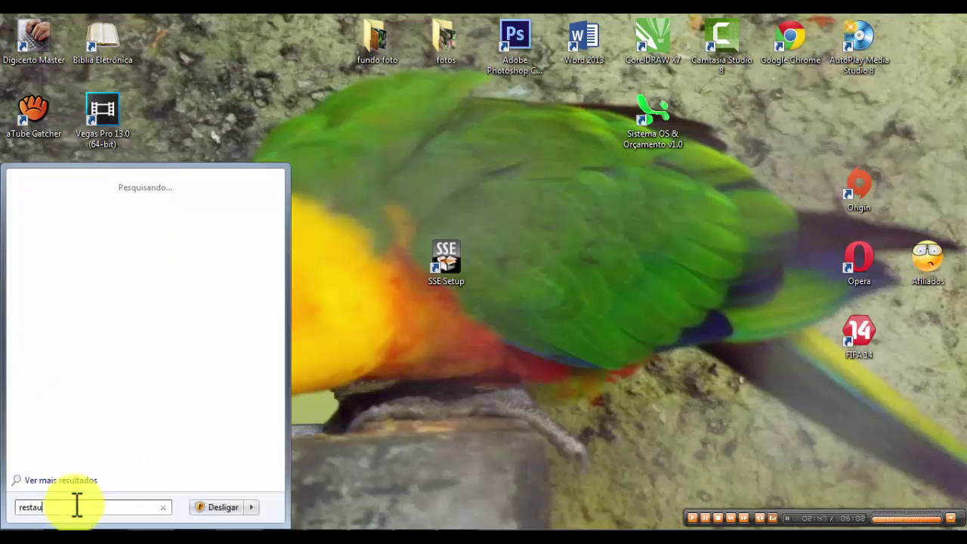
{"action": "type", "text": "rar"}
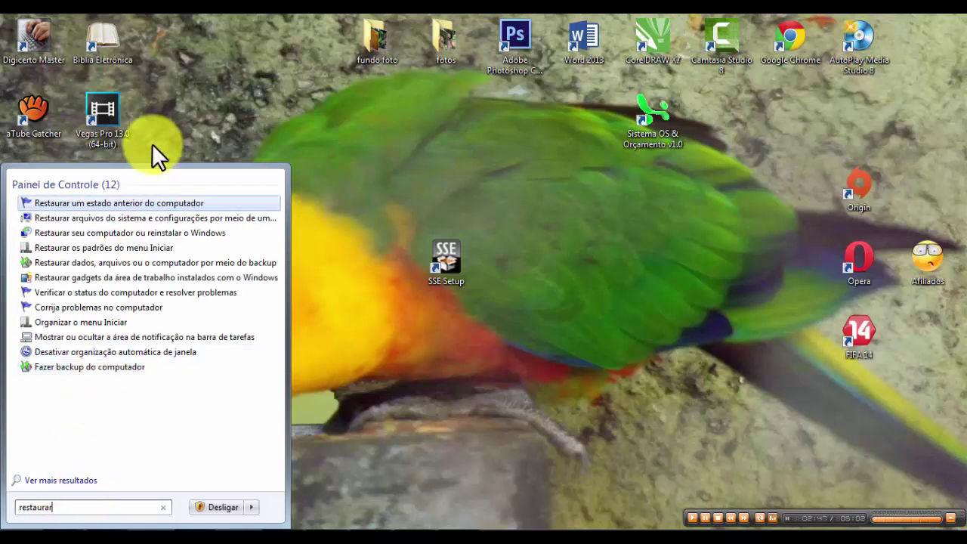
{"action": "left_click", "coordinate": [114, 203]}
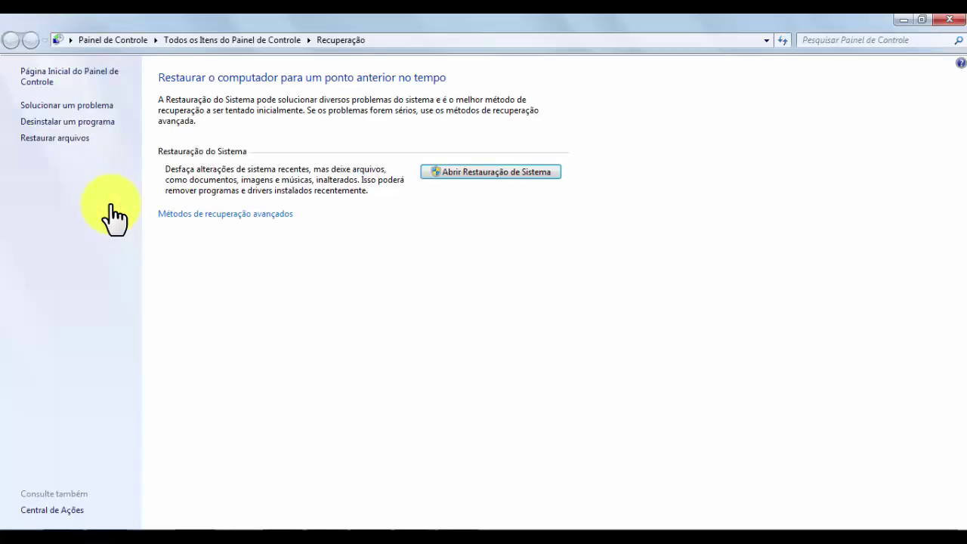
- Step through System Restore to its confirmation page, showing more restore points and selecting the 22/07/2015 15:21:25 automatic point, and cancel the restoration
{"action": "left_click", "coordinate": [505, 172]}
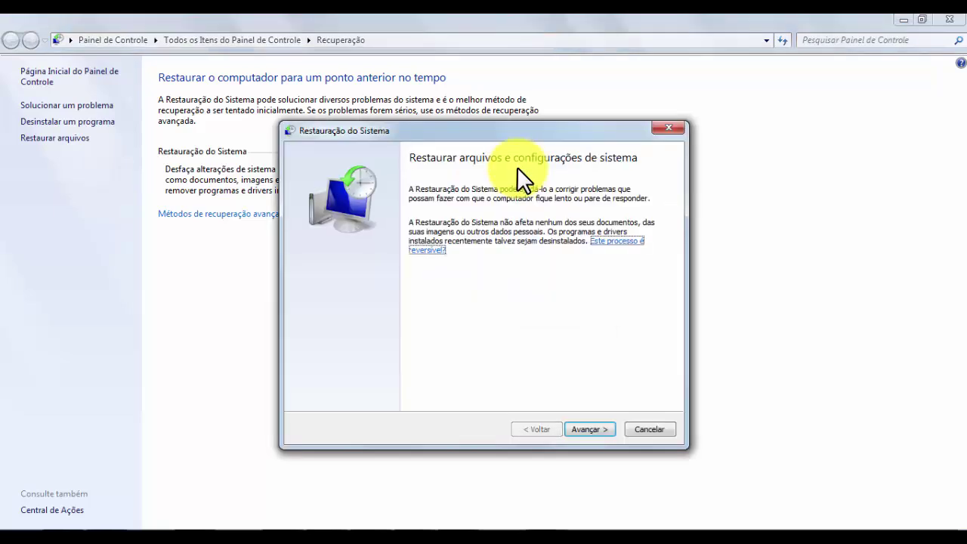
{"action": "left_click", "coordinate": [590, 428]}
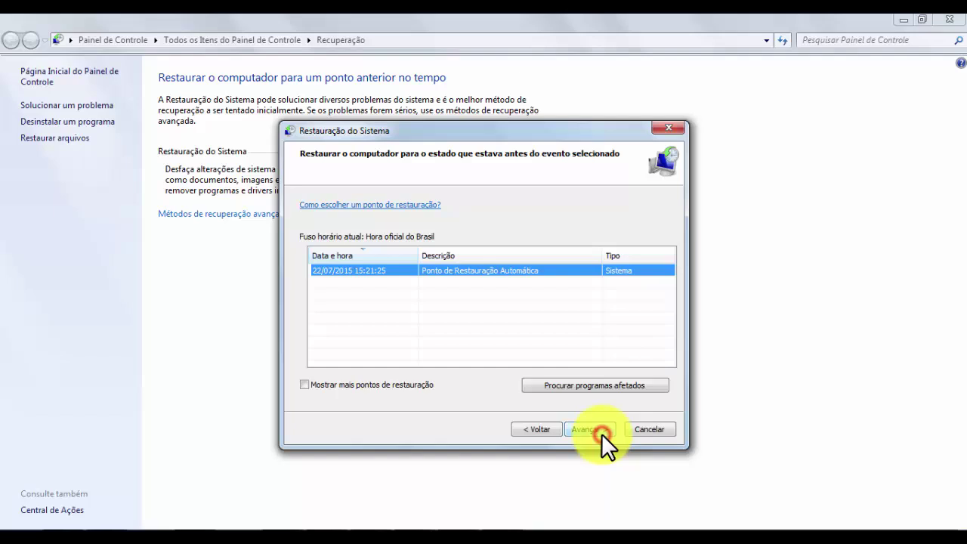
{"action": "left_click", "coordinate": [303, 384]}
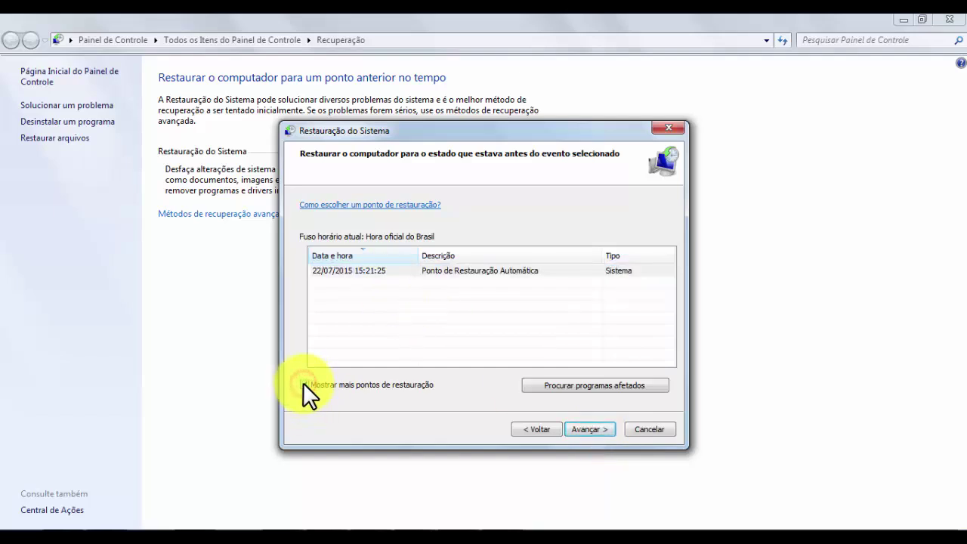
{"action": "left_click", "coordinate": [365, 270]}
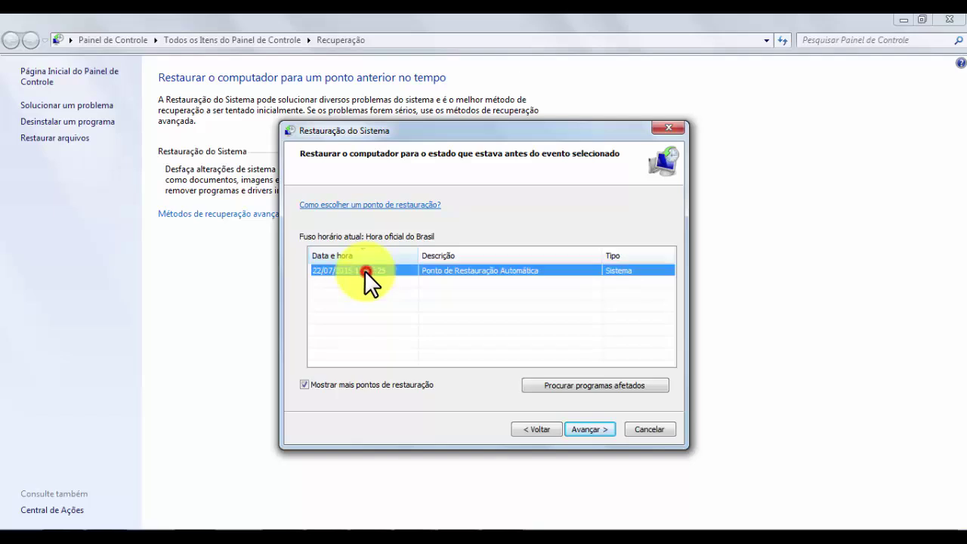
{"action": "left_click", "coordinate": [582, 431]}
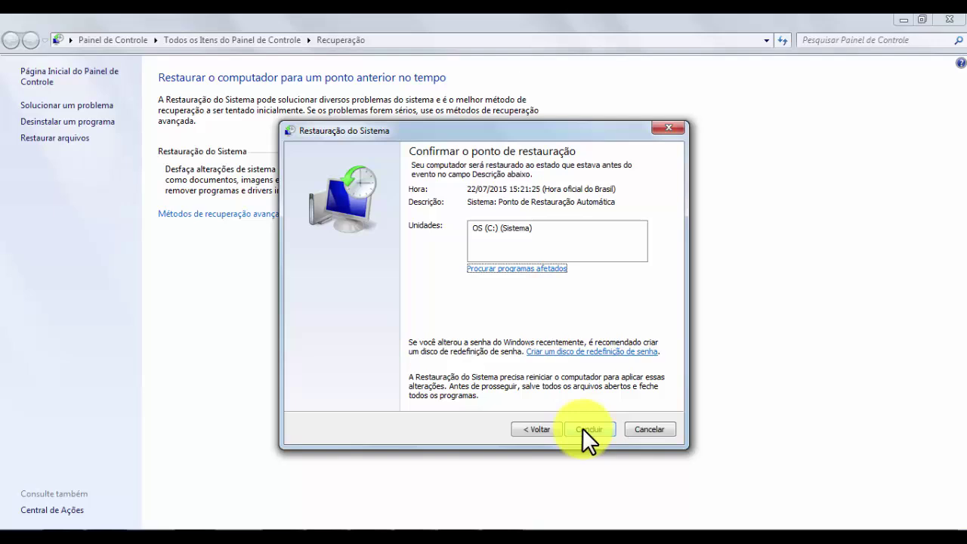
{"action": "left_click", "coordinate": [646, 429]}
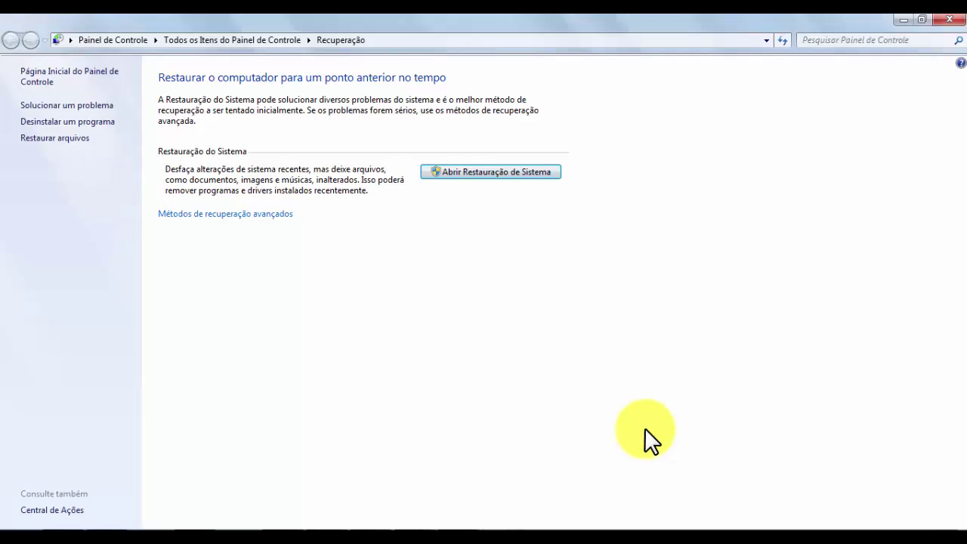